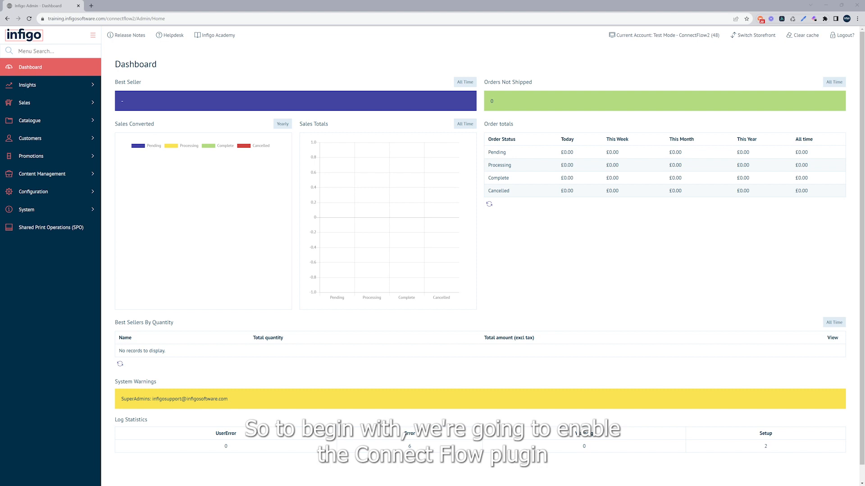
Enable the Connect: Flow plugin in the Connect Settings and save the change.
click(35, 51)
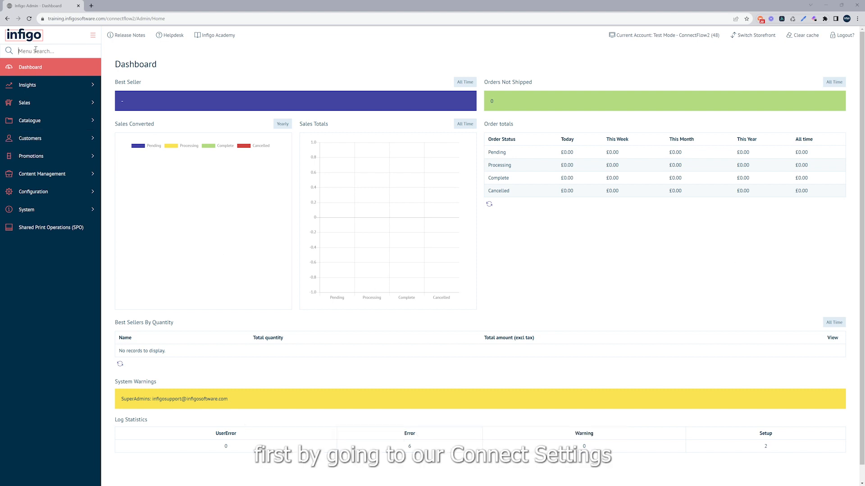
text(connect)
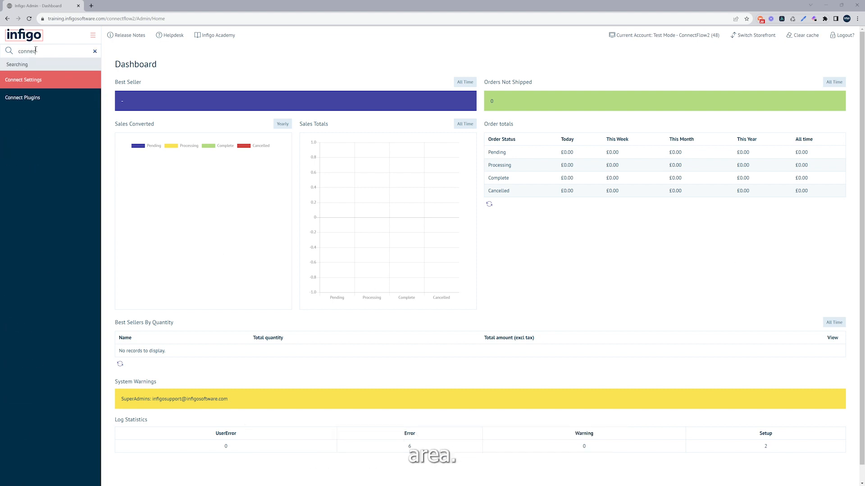
key(Return)
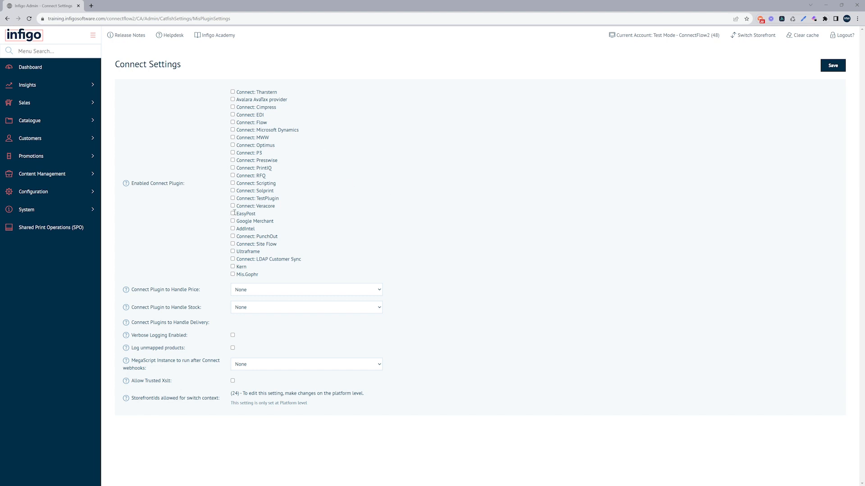
click(233, 123)
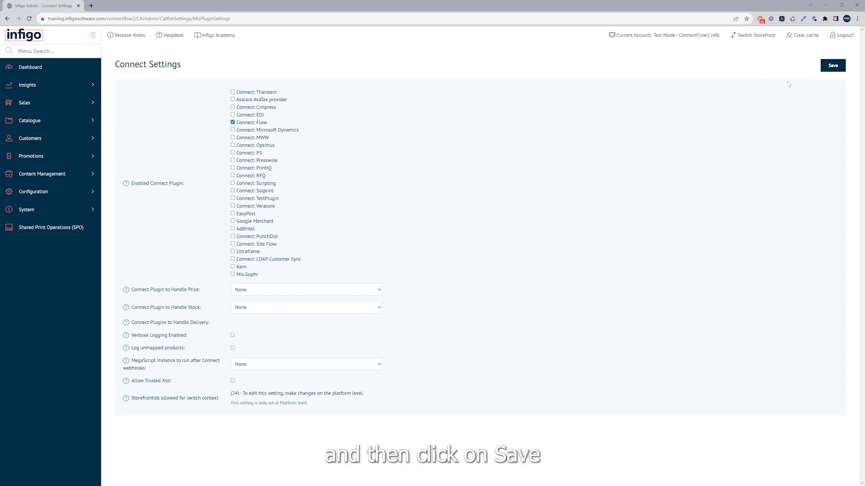
click(832, 66)
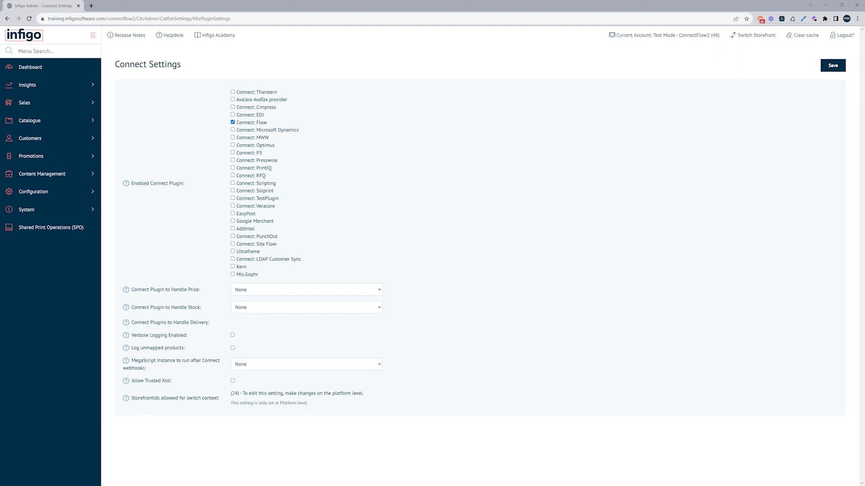
Open the Connect: Flow configuration from the Connect Plugins list and enable Drop to Hotfolder with hotfolder ID 11.
click(34, 53)
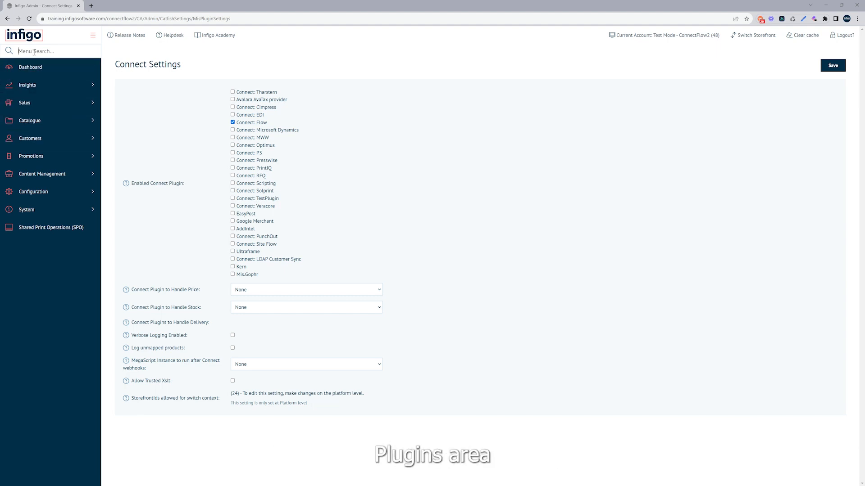
text(connect)
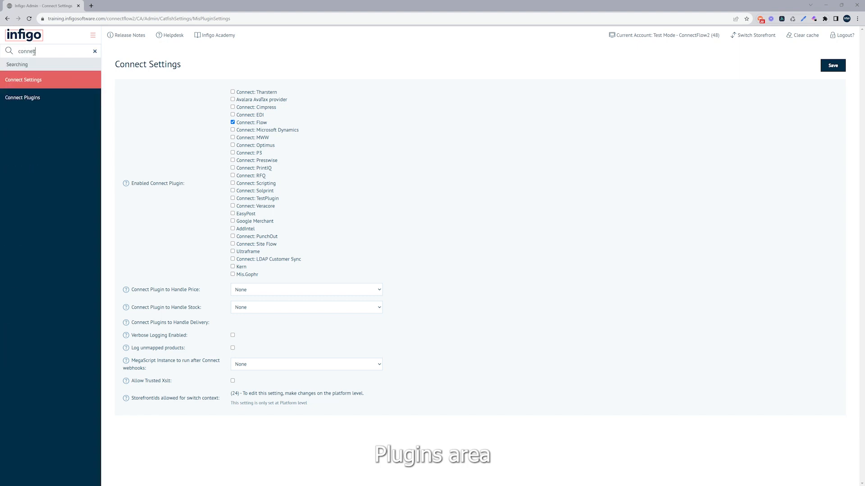
click(31, 103)
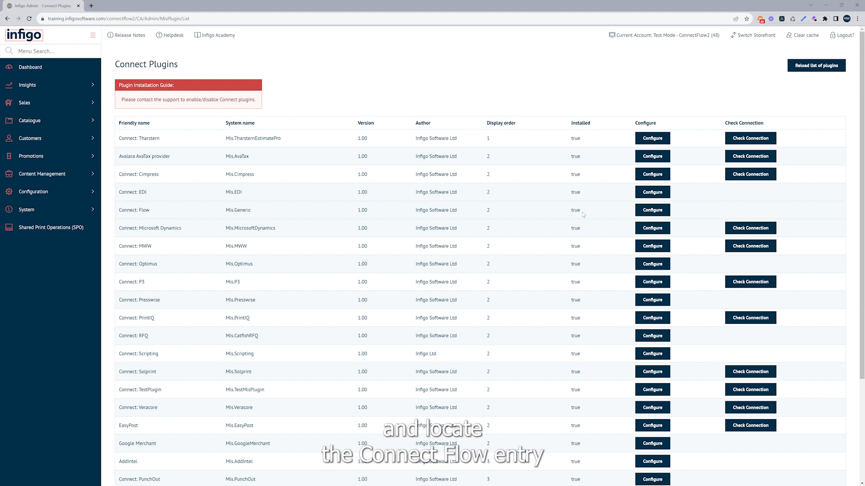
click(645, 214)
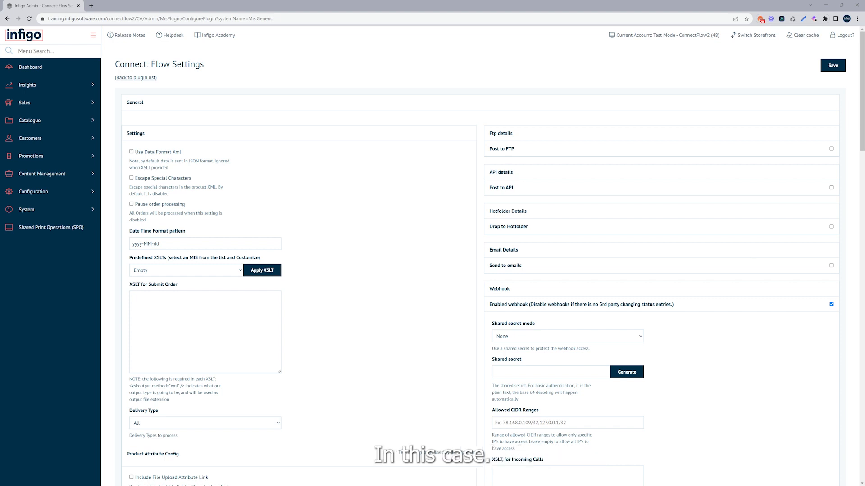
click(832, 227)
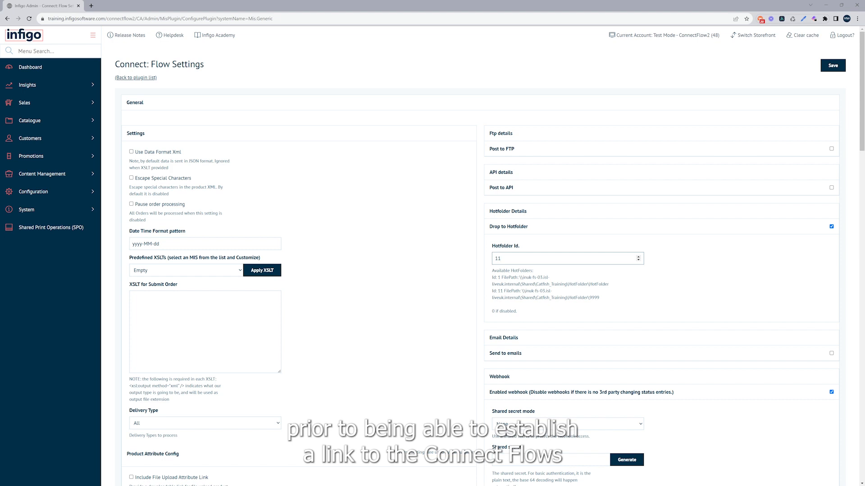
Find Hotfolders and Print Locations with the search term "hot" and show that page in a separate browser tab.
click(51, 53)
text(hot)
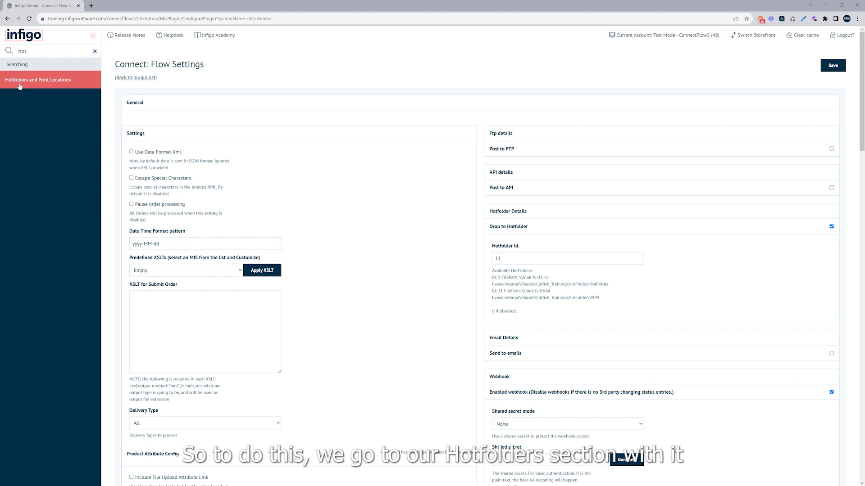
right_click(20, 85)
click(27, 92)
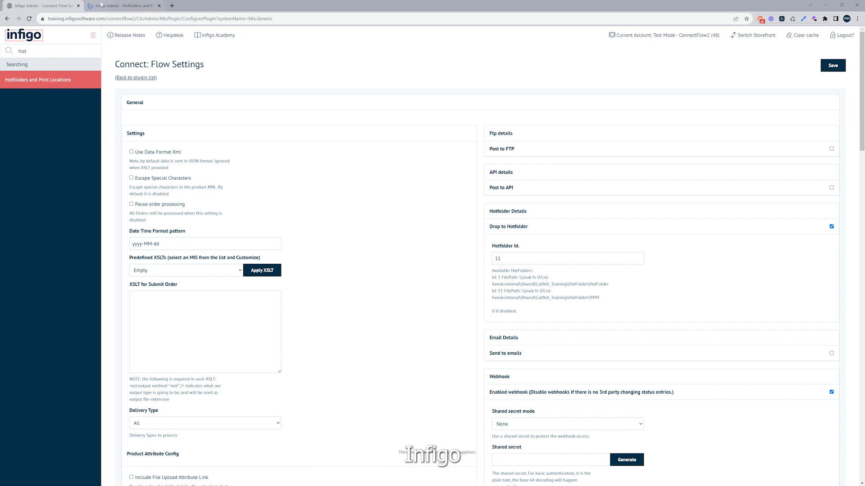
click(101, 4)
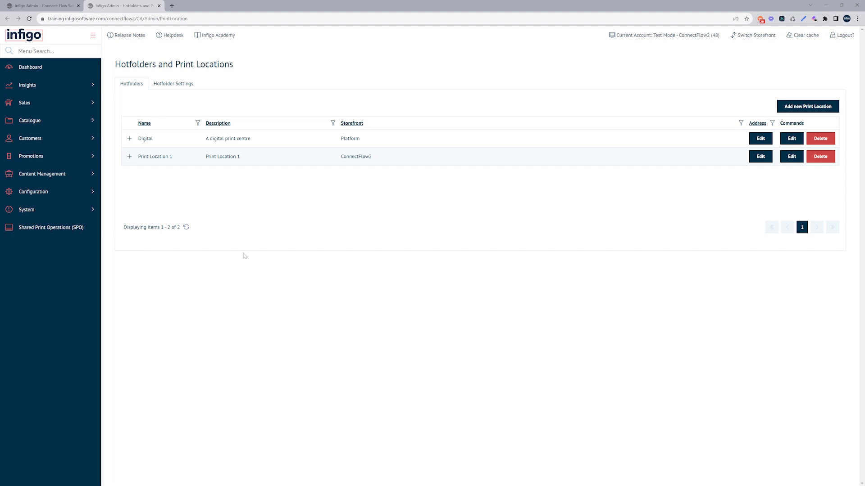
Enable "Use hotfolder for Infigo Connect" in the mapping of Print Location 1's Sample Hotfolder and save it.
click(130, 157)
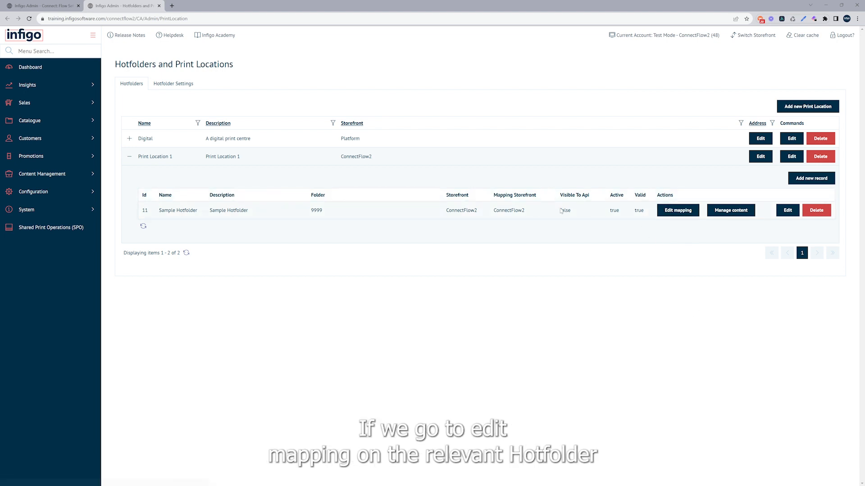
click(677, 211)
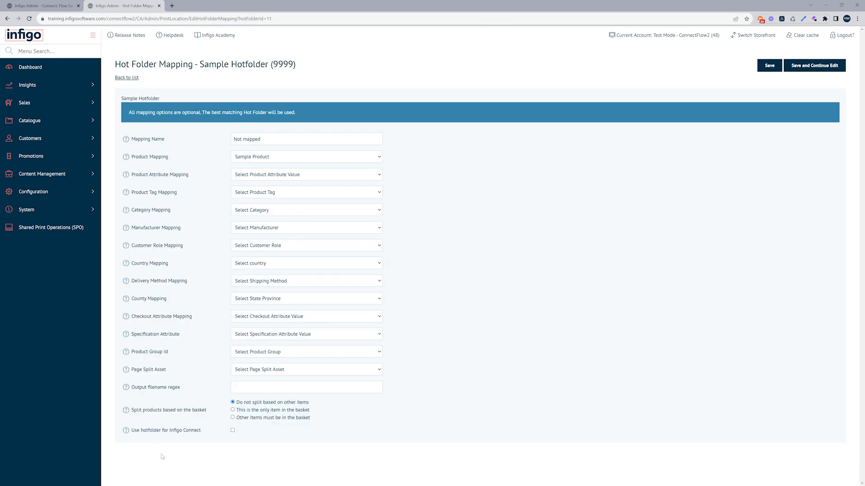
click(232, 431)
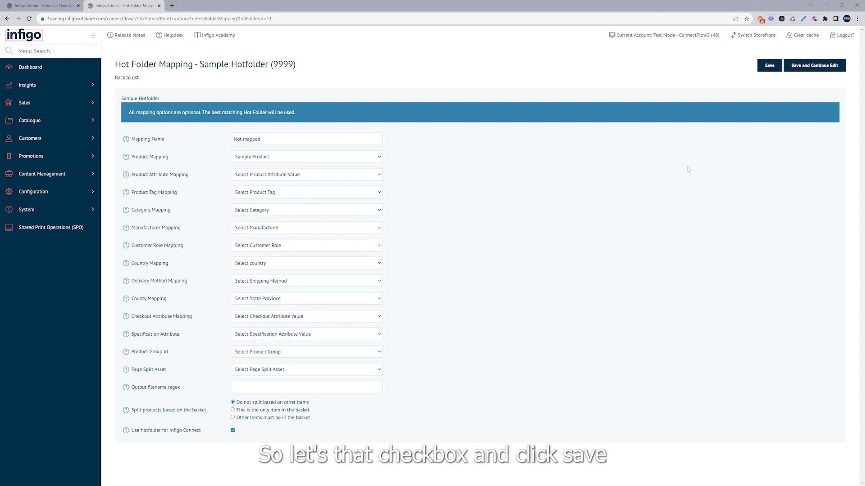
click(769, 66)
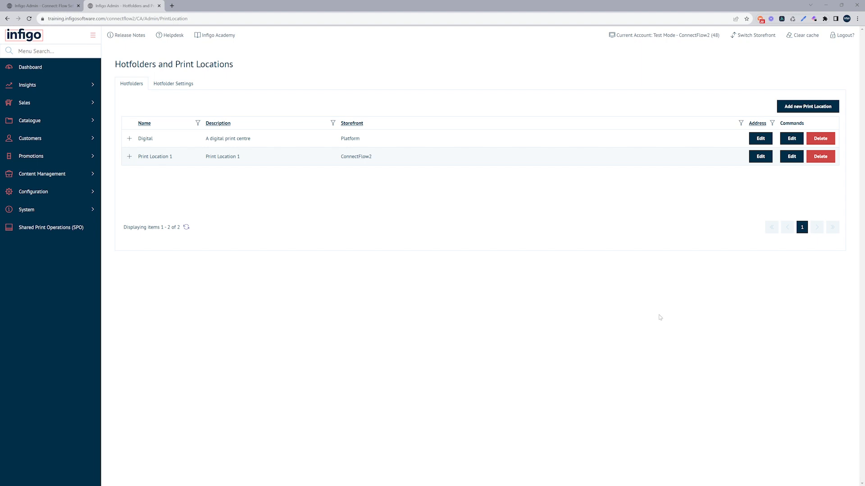
Examine the stored content of the Sample Hotfolder under Print Location 1.
click(129, 158)
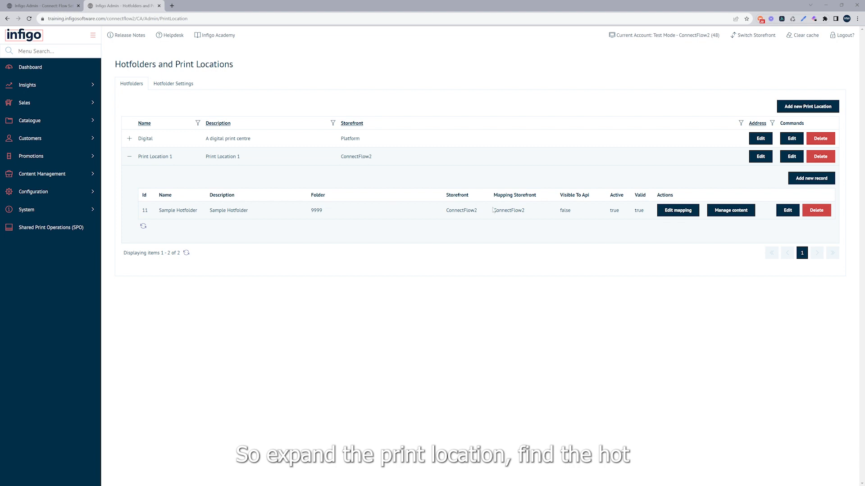
click(721, 212)
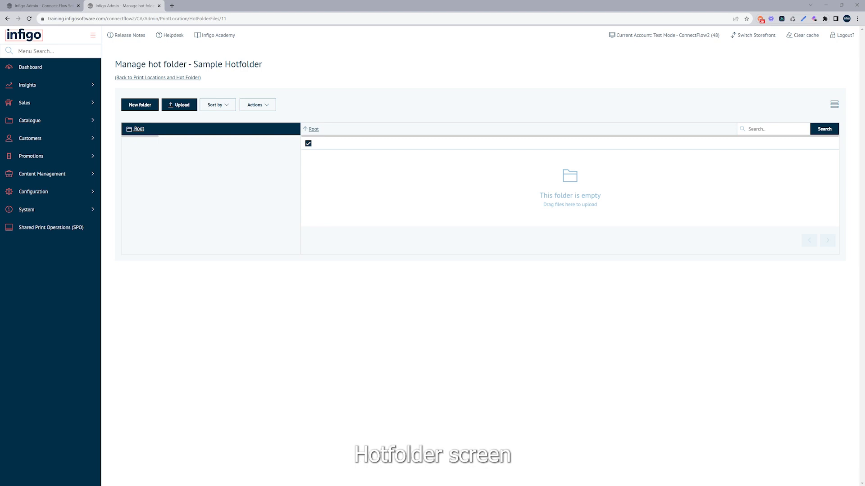
Enable Send to emails in the Connect: Flow settings, enter the recipient's email address and save.
click(61, 6)
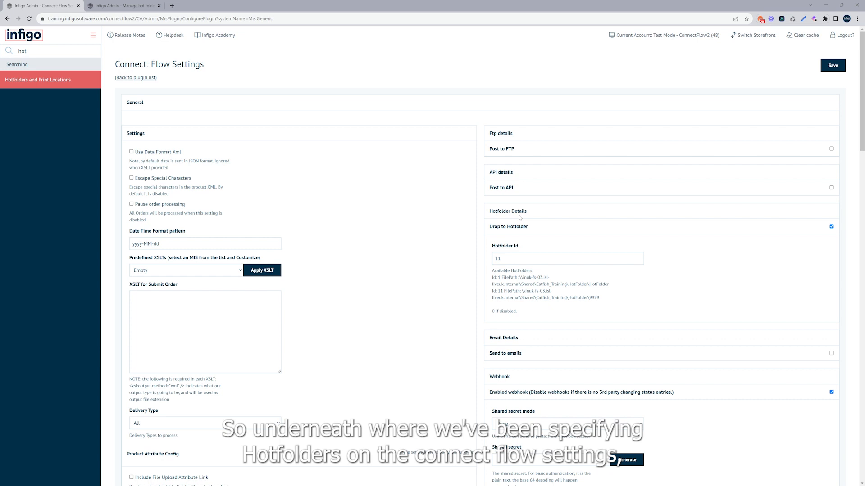
scroll(520, 218, down, 1)
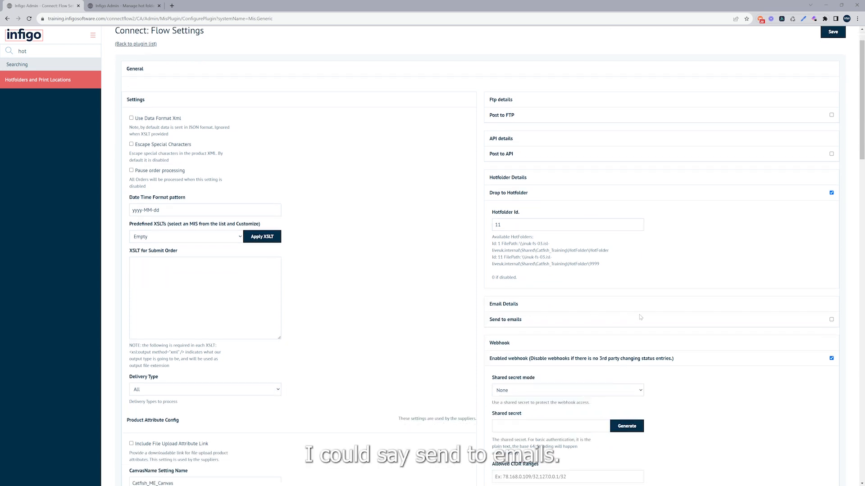
click(831, 320)
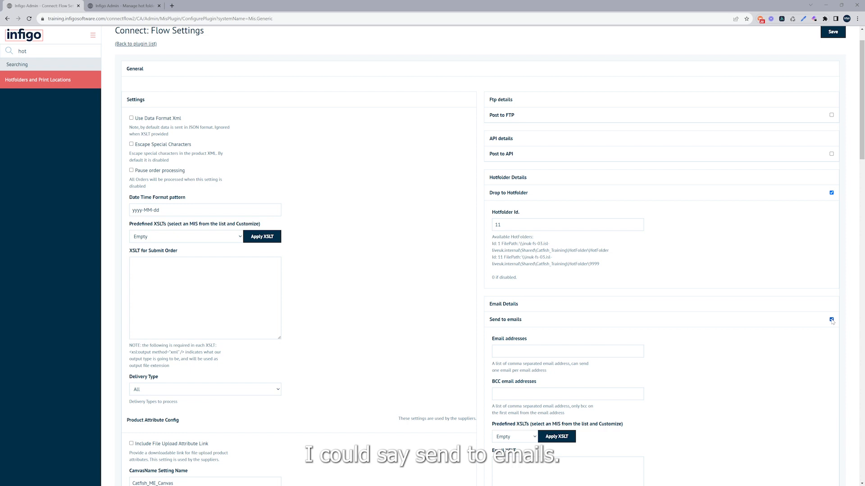
scroll(832, 321, down, 1)
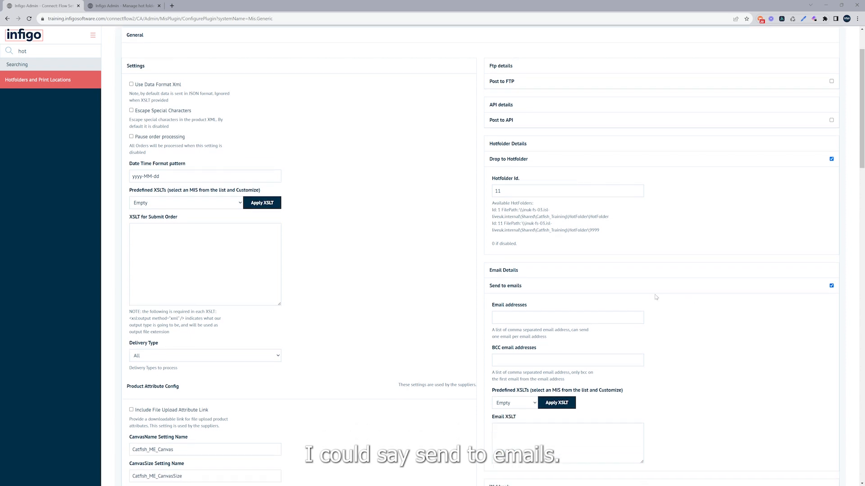
click(560, 318)
click(553, 318)
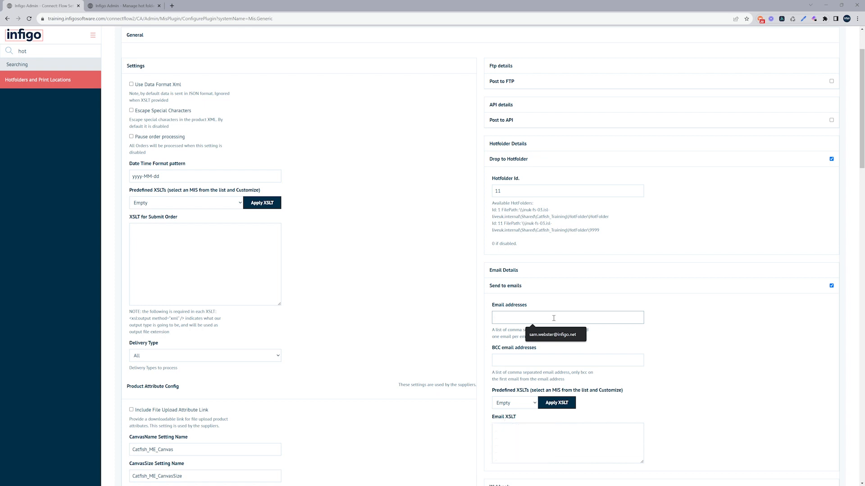
click(552, 335)
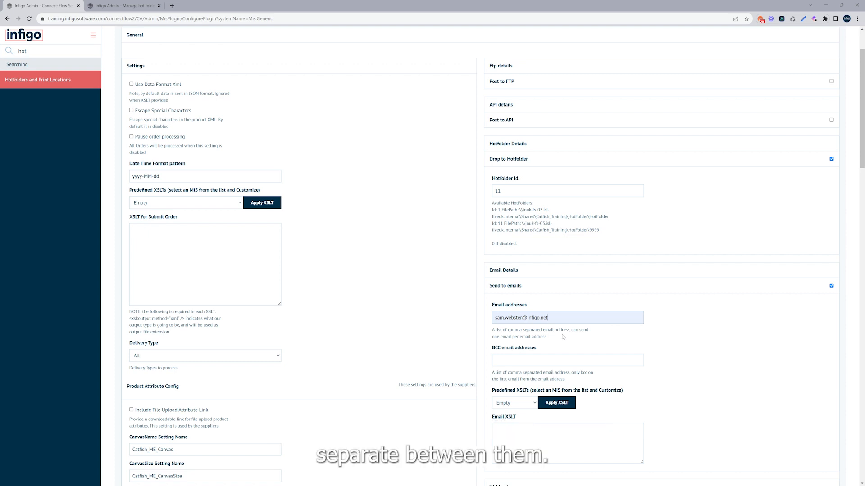
text(,)
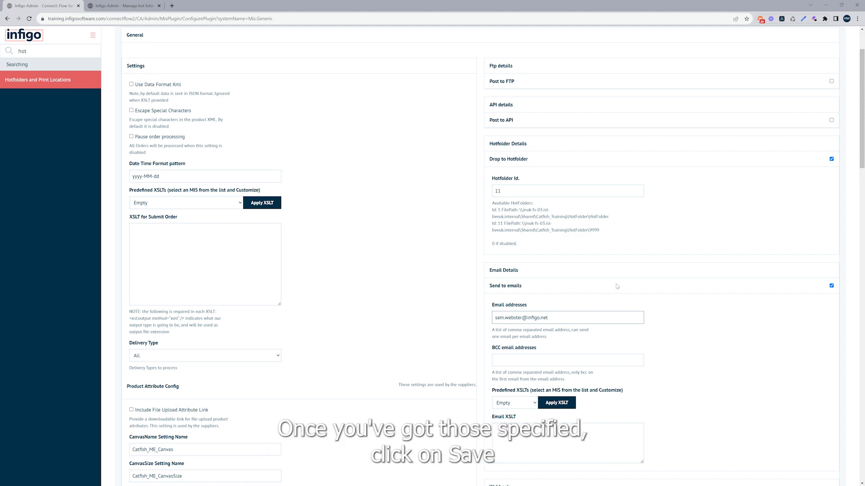
scroll(556, 306, up, 2)
click(829, 67)
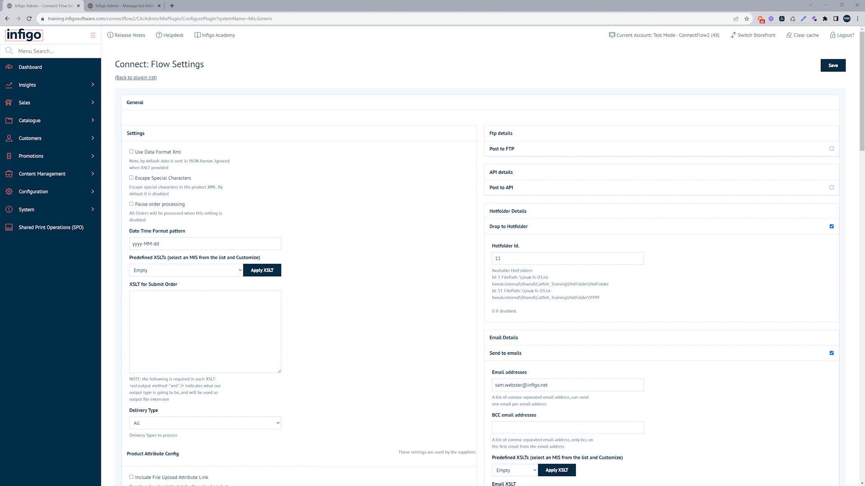
click(50, 138)
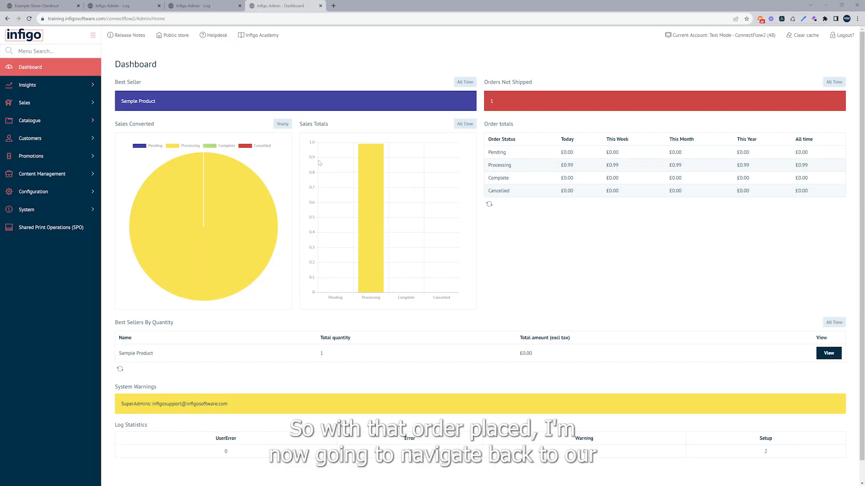
Return to Hotfolders and Print Locations and check the Sample Hotfolder's content for the placed order's output.
click(44, 51)
text(hot)
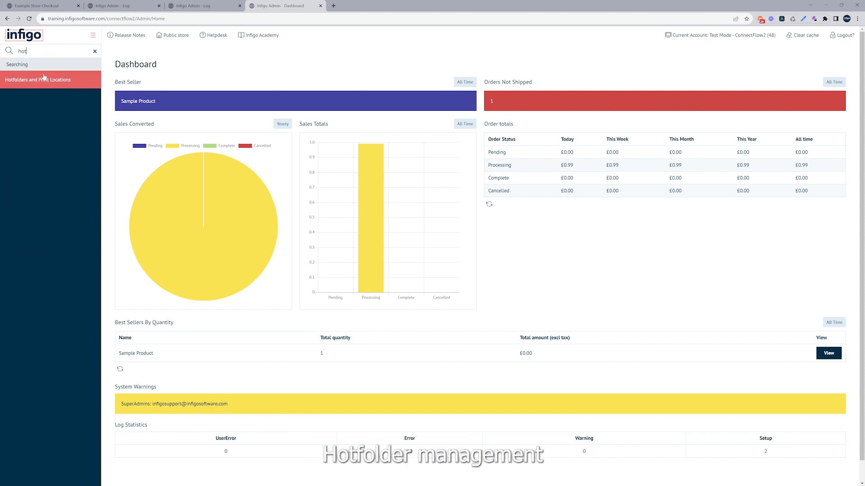
click(44, 79)
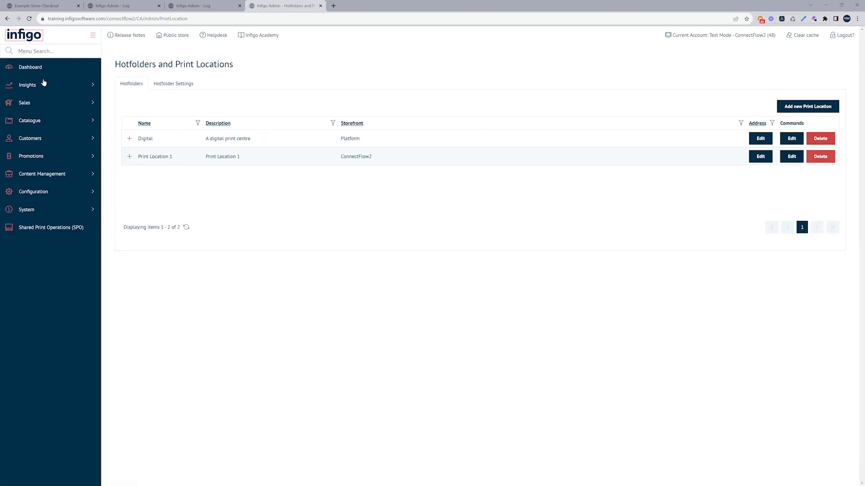
click(130, 156)
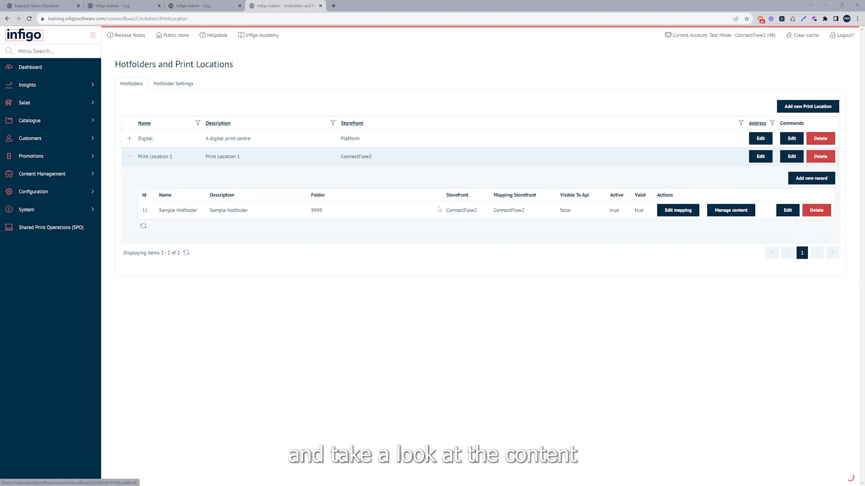
click(730, 215)
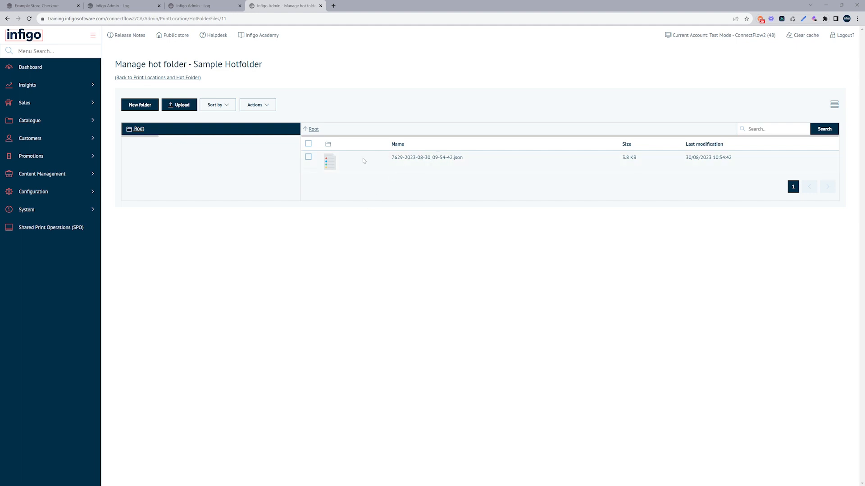
Select the order's JSON file in the Sample Hotfolder and download it.
click(308, 157)
click(257, 104)
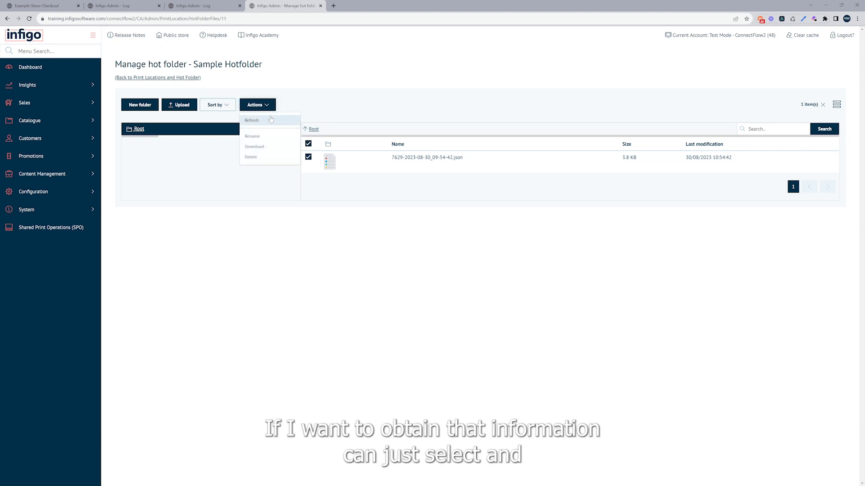
click(254, 147)
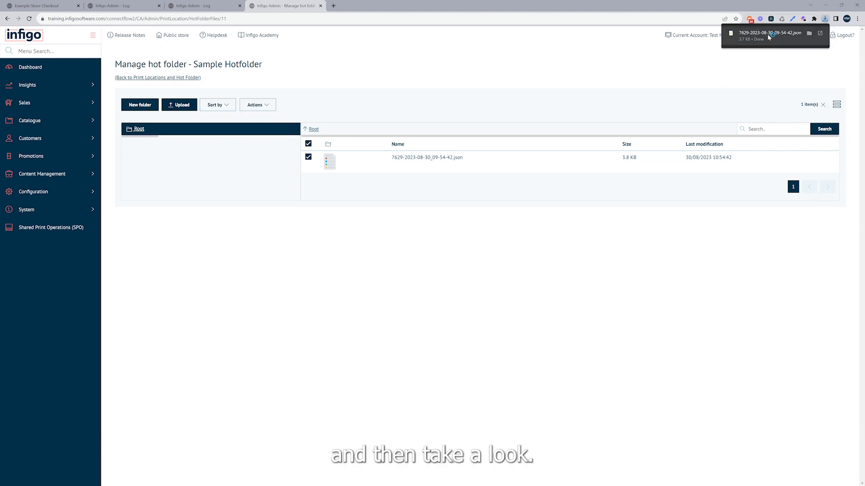
Open the downloaded JSON file in Visual Studio Code and bring the order output email into view over it.
click(761, 35)
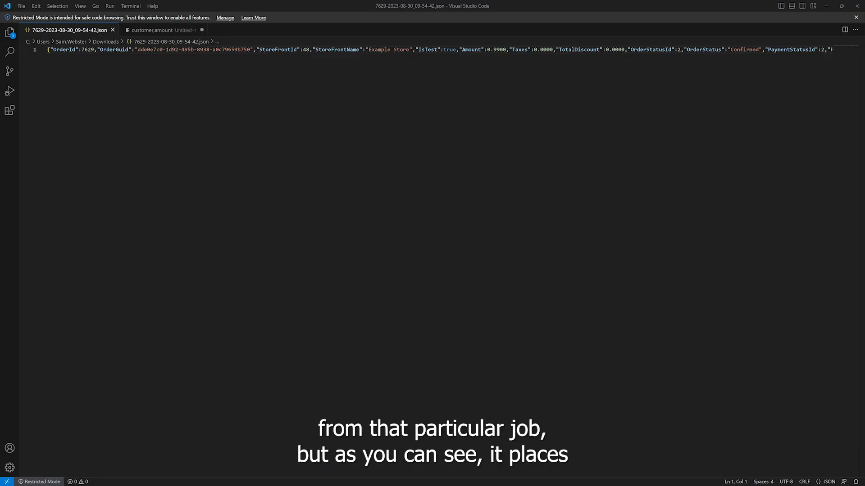
drag(864, 365, 304, 91)
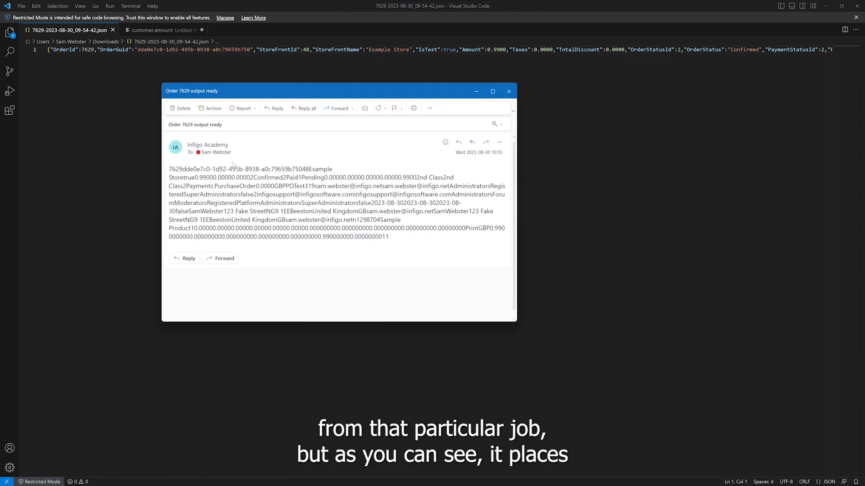